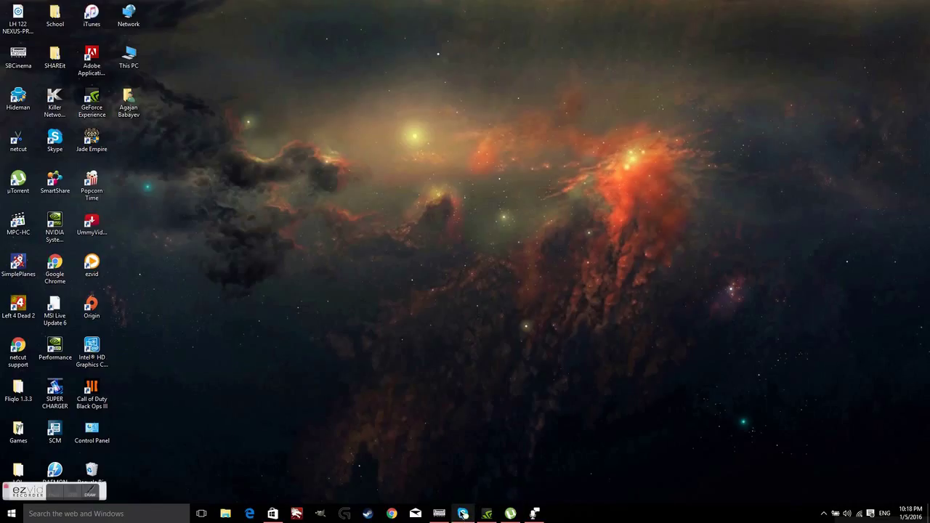
Briefly restore the µTorrent window, then hide it again
mouse_move(500, 521)
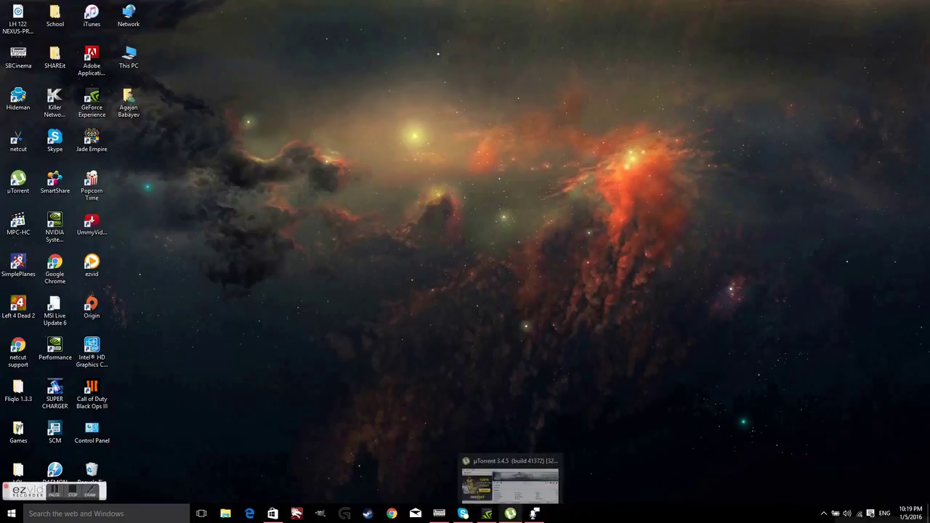
left_click(511, 514)
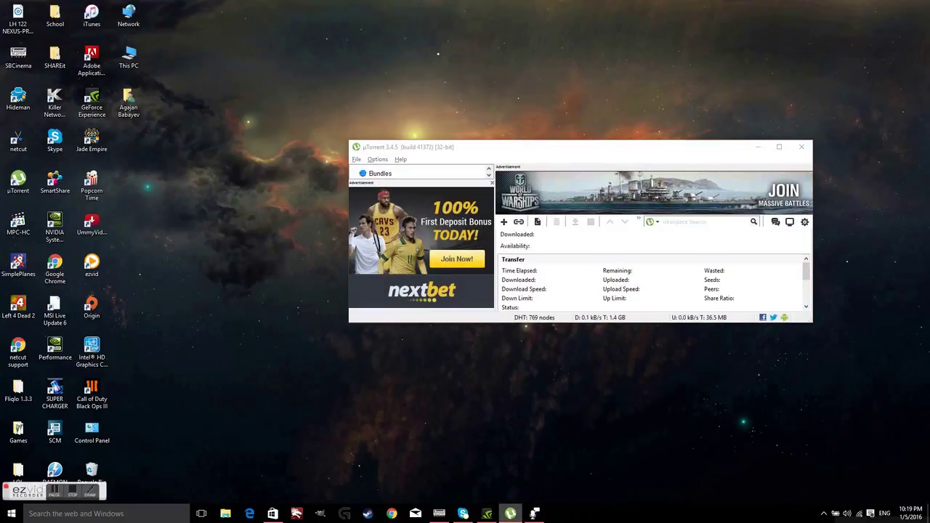
left_click(759, 149)
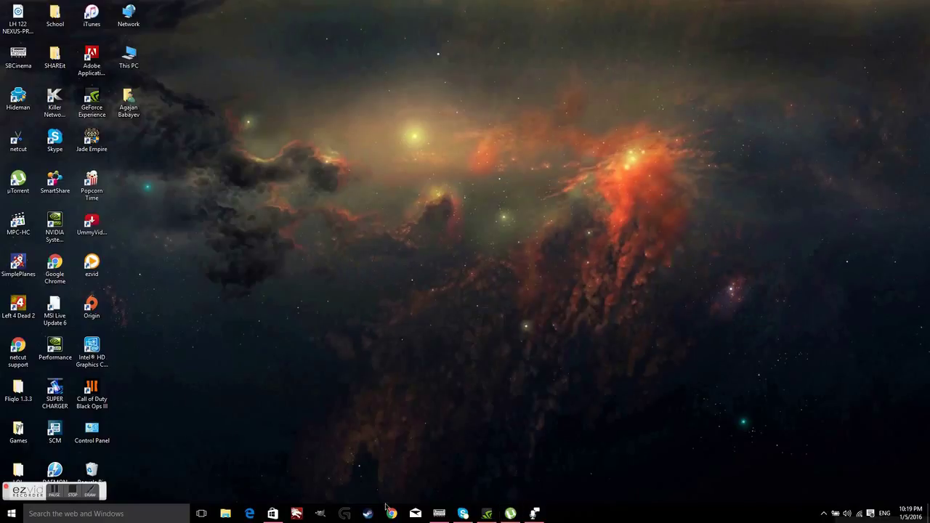
Search Chrome for 'pirarebay', open The Pirate Bay result and maximize the browser window
mouse_move(448, 507)
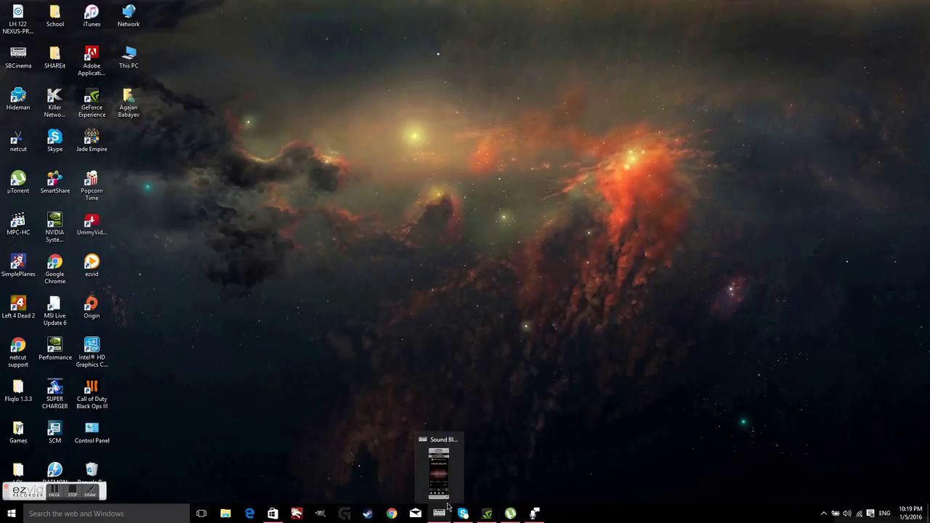
left_click(393, 513)
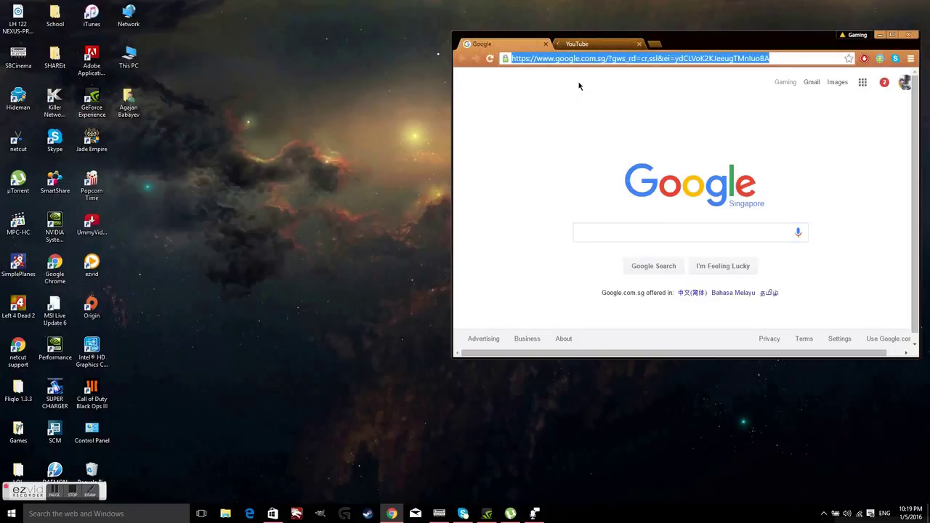
type("pirareba")
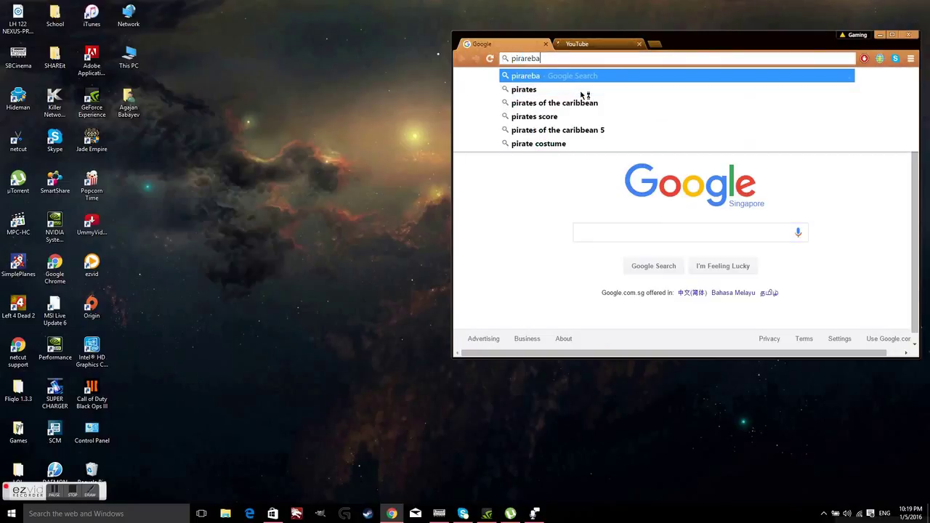
type("y")
key("Return")
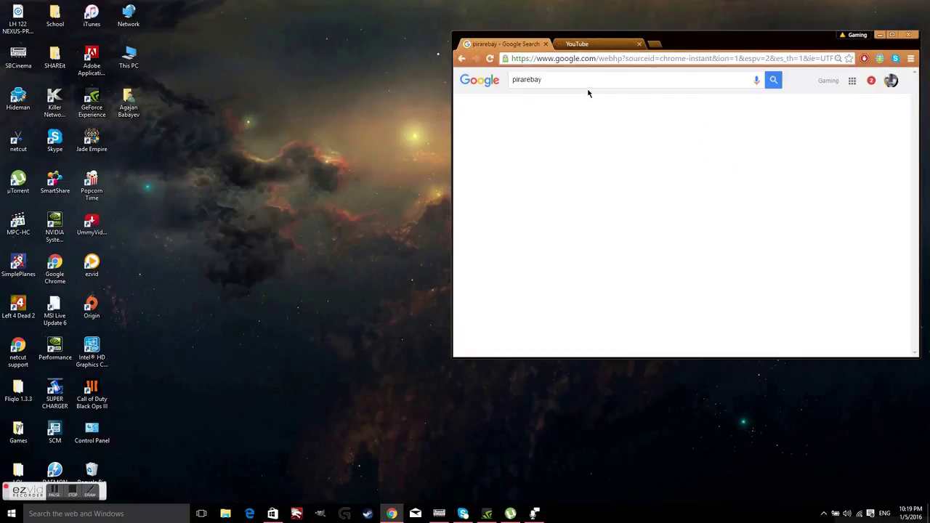
left_click(587, 195)
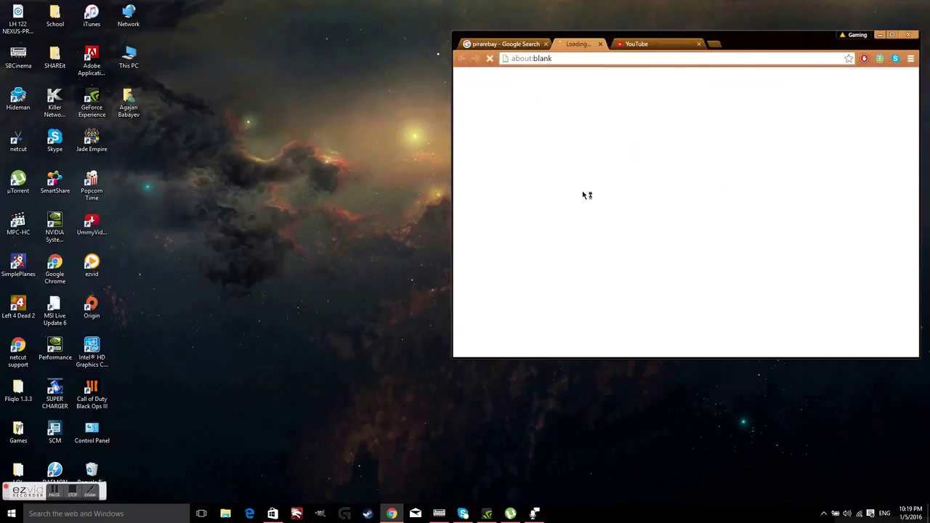
left_click(896, 38)
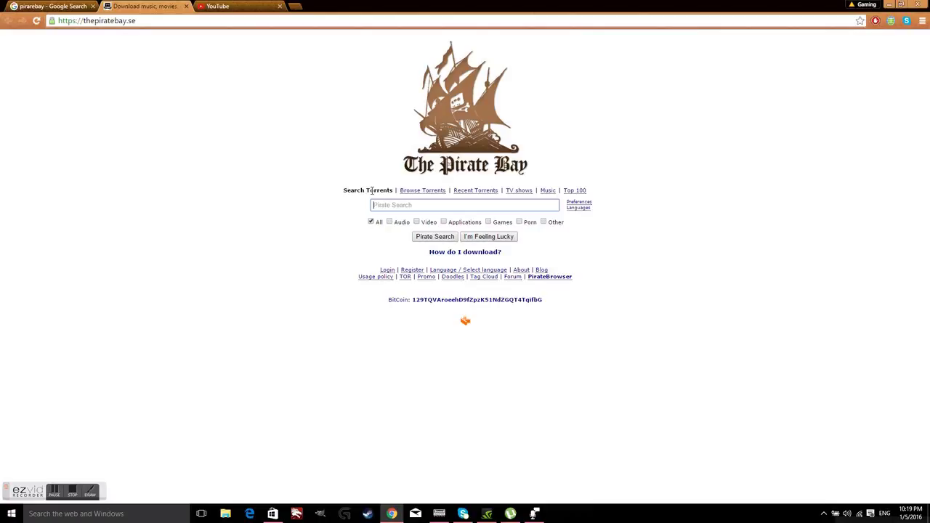
Search The Pirate Bay for Microsoft Office 2016 and send the top PRO Plus 2016 magnet link to µTorrent
type("offi")
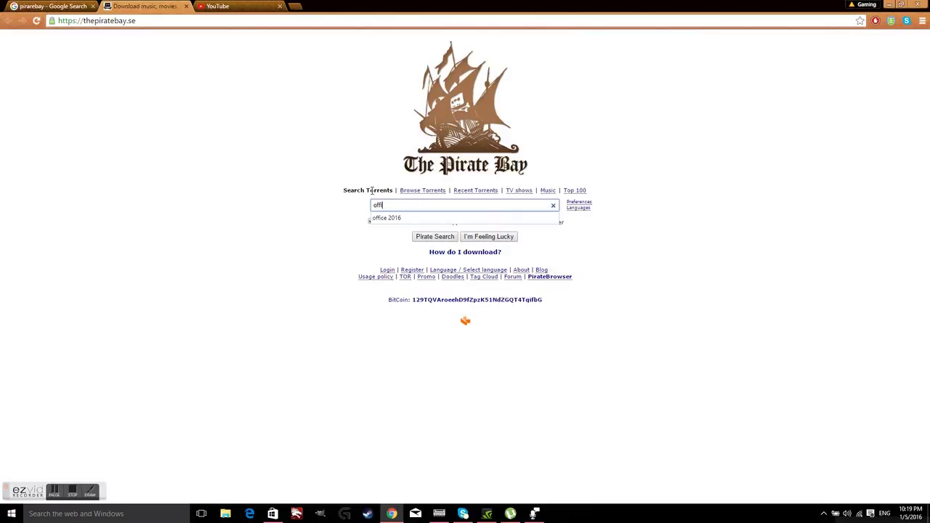
key("BackSpace")
key("BackSpace")
key("BackSpace")
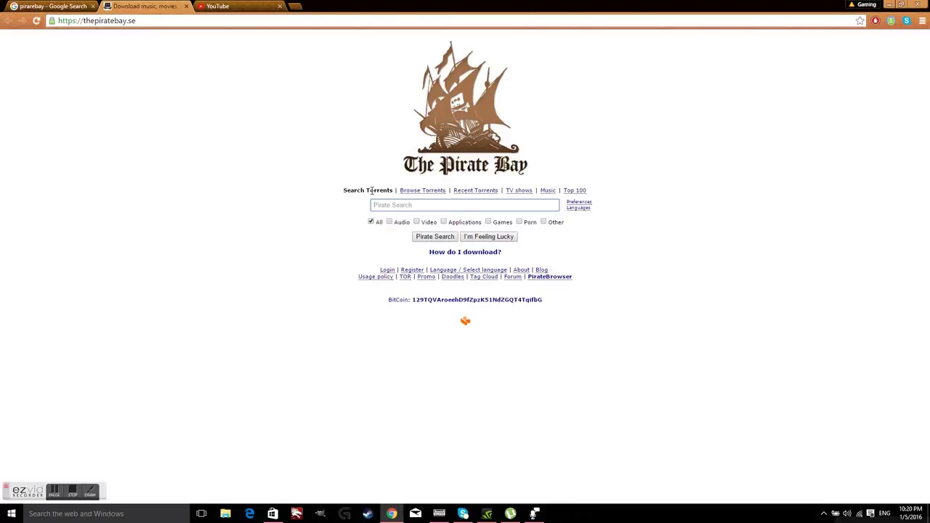
type("Micro")
key("Down")
key("Return")
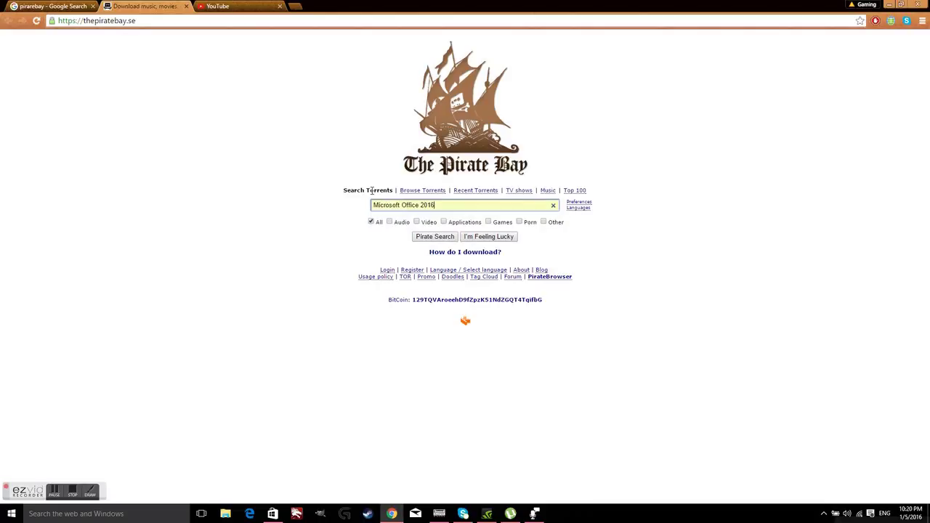
key("Return")
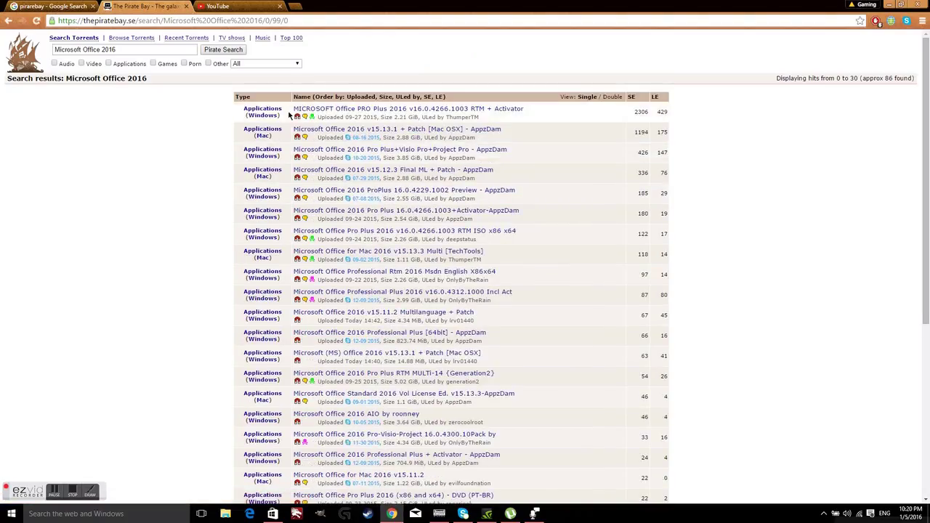
left_click(372, 109)
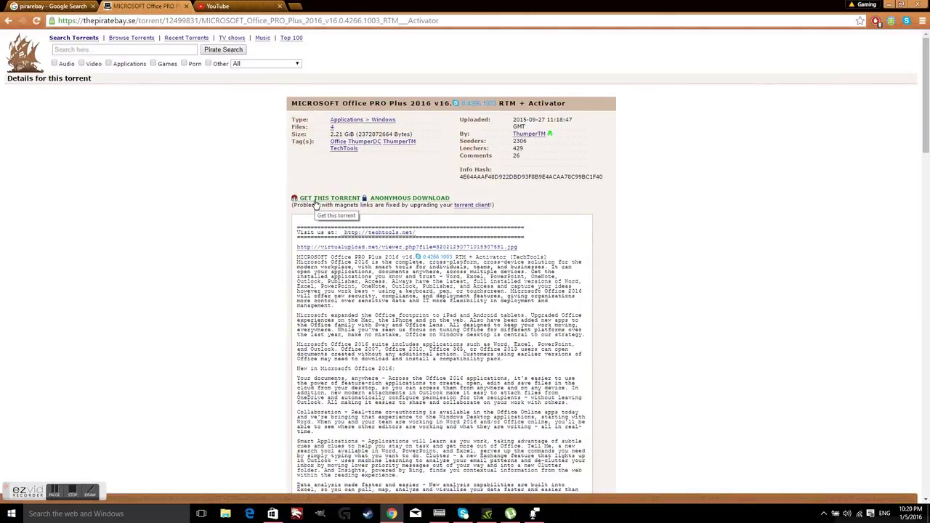
left_click(317, 202)
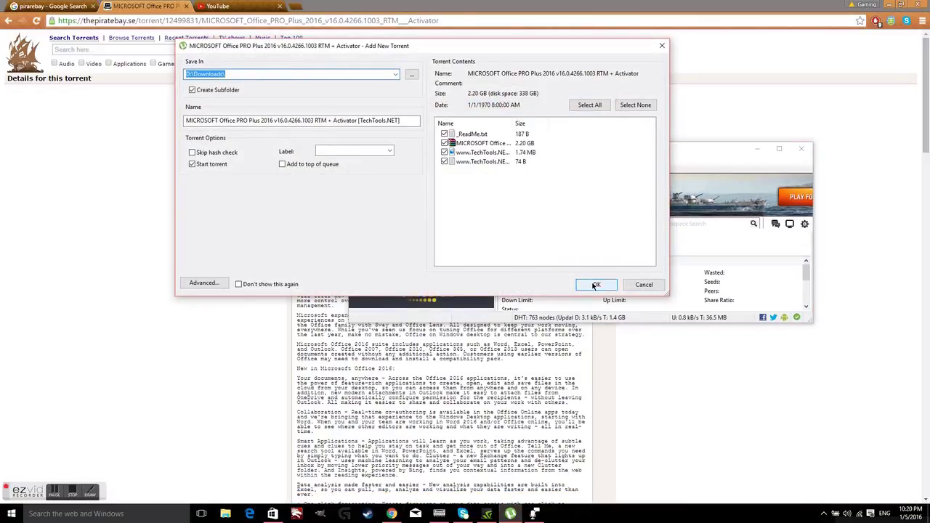
Confirm the Add New Torrent dialog to start the 2.20 GB Office download, then show the desktop
left_click(594, 286)
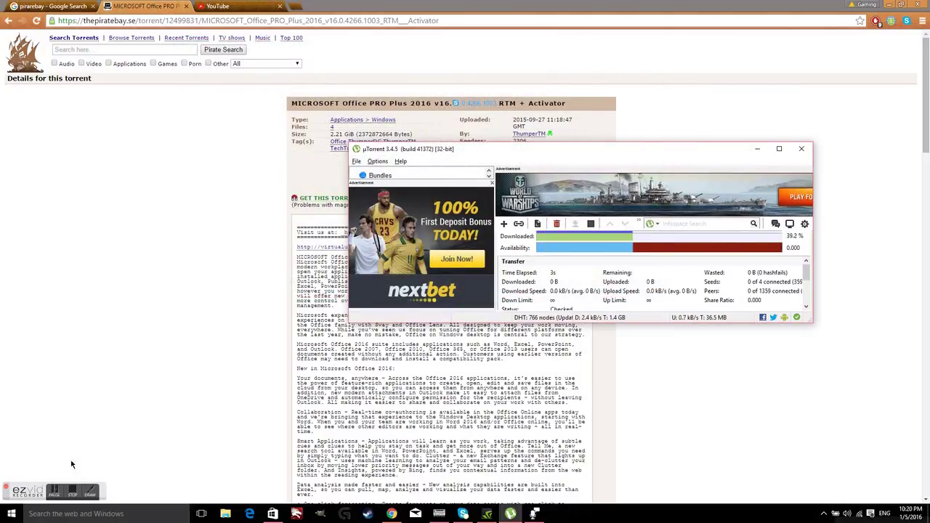
left_click(54, 492)
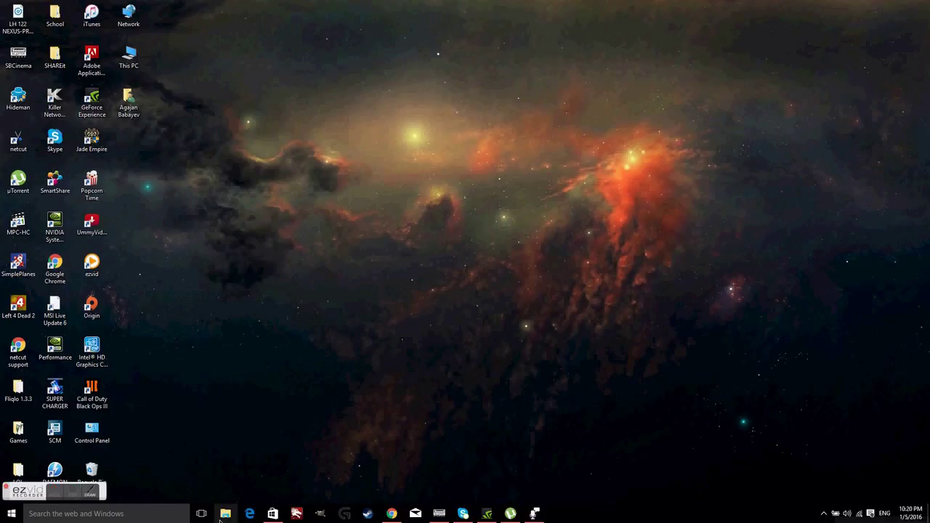
Browse to D:\Downloads and open the MICROSOFT Office PRO Plus 2016 folder
left_click(226, 513)
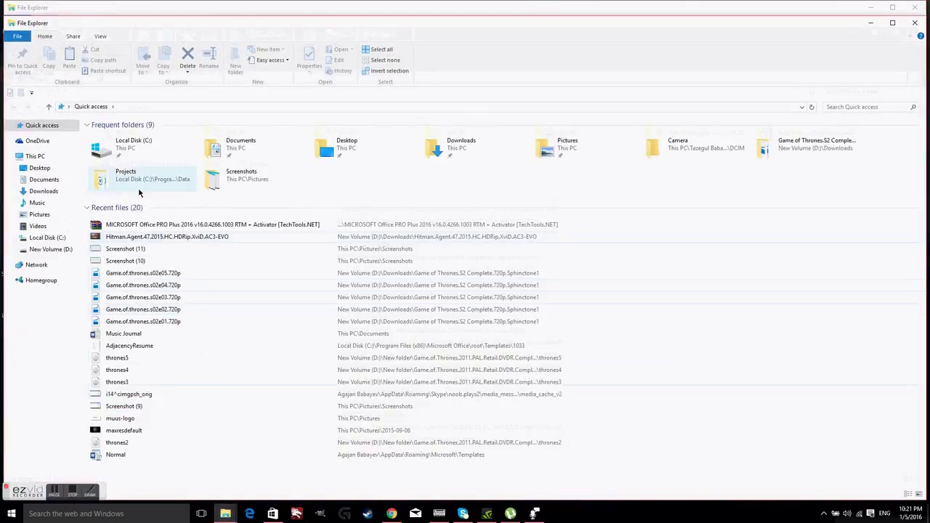
left_click(56, 240)
left_click(56, 248)
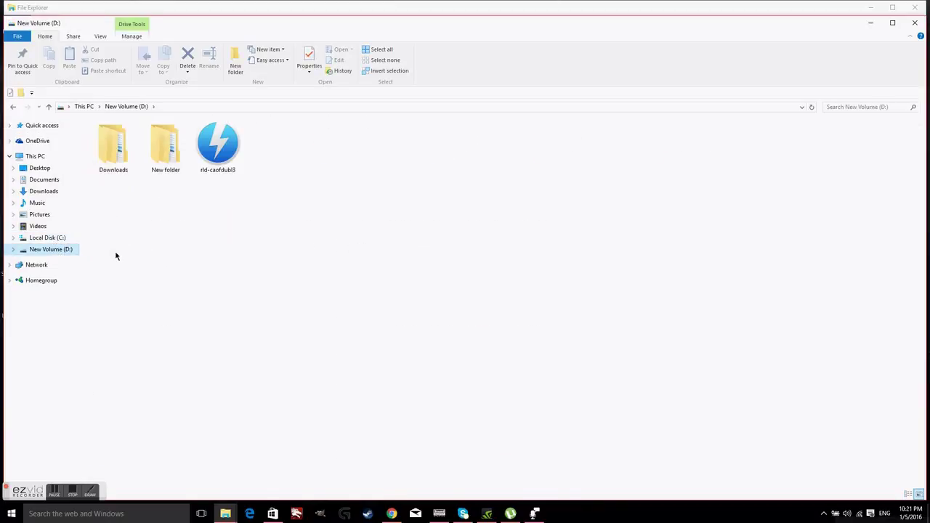
double_click(131, 174)
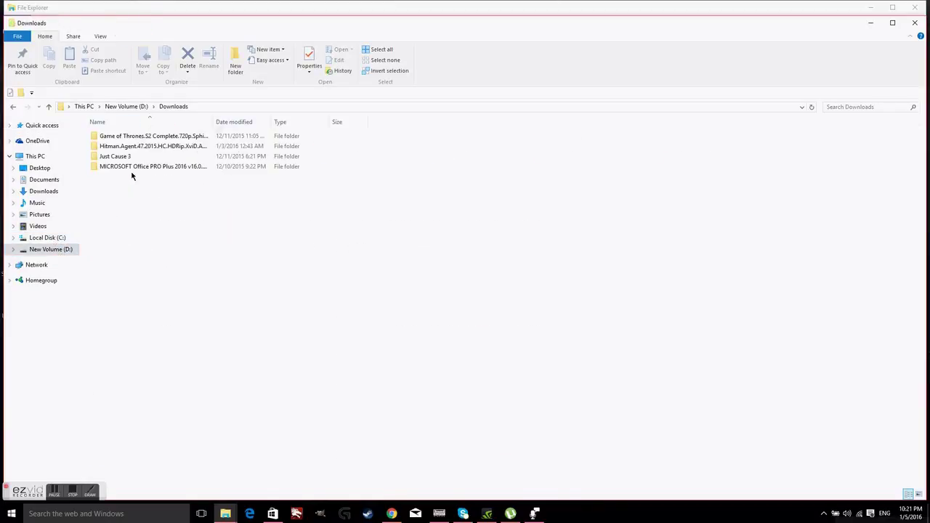
double_click(182, 167)
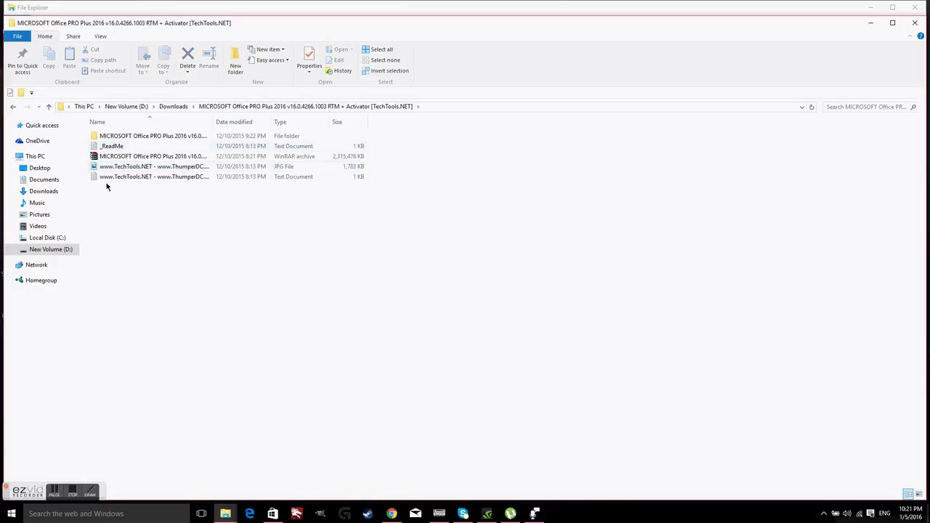
double_click(184, 158)
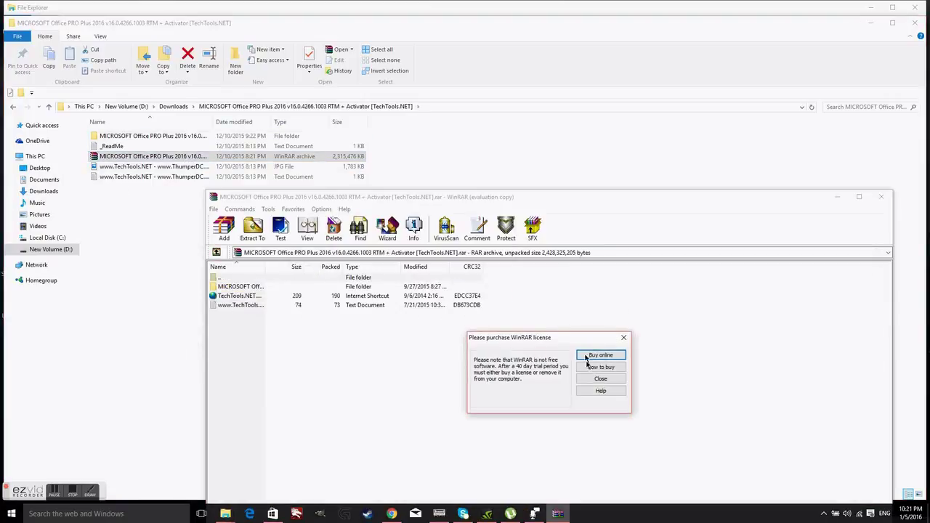
left_click(600, 379)
left_click_drag(586, 258, 644, 193)
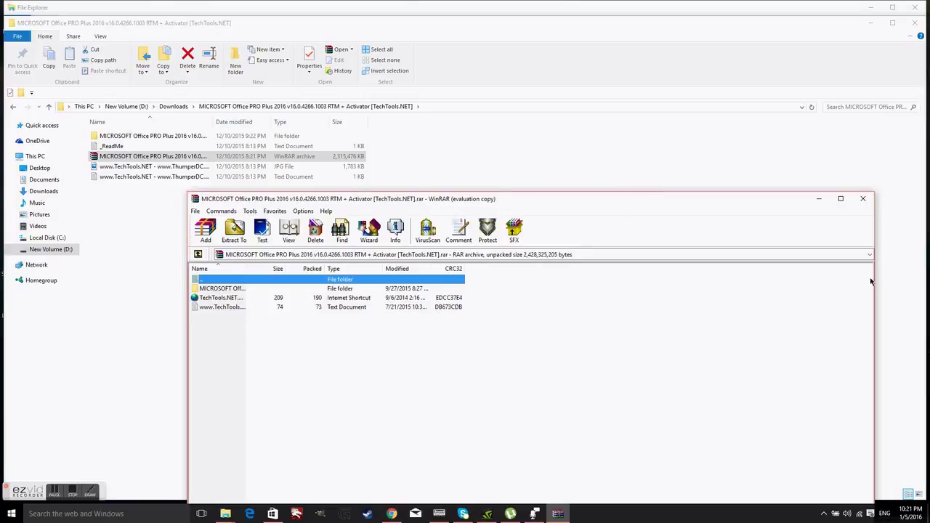
left_click(863, 198)
right_click(858, 201)
Open the extracted Office folder holding setup, autorun, office and the KMSAuto Net 2015 folder
left_click(556, 201)
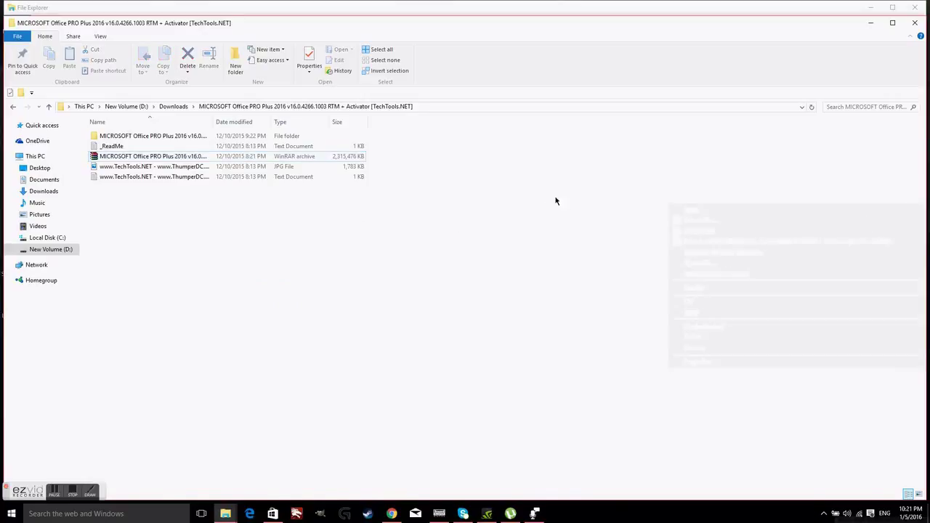
double_click(219, 138)
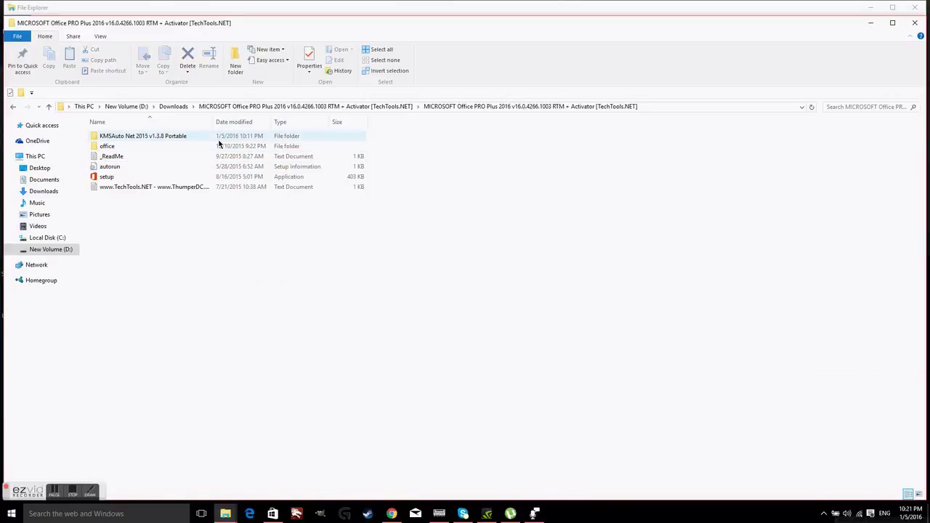
key("BackSpace")
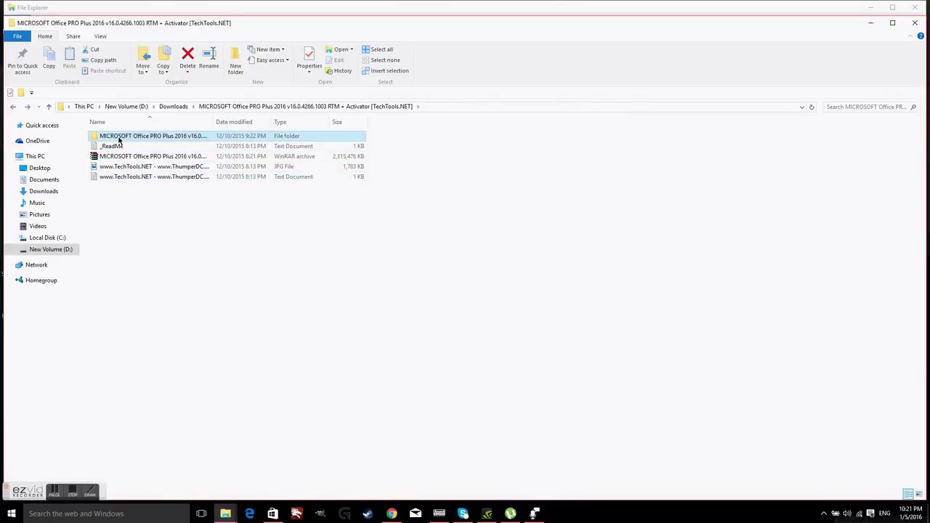
double_click(120, 138)
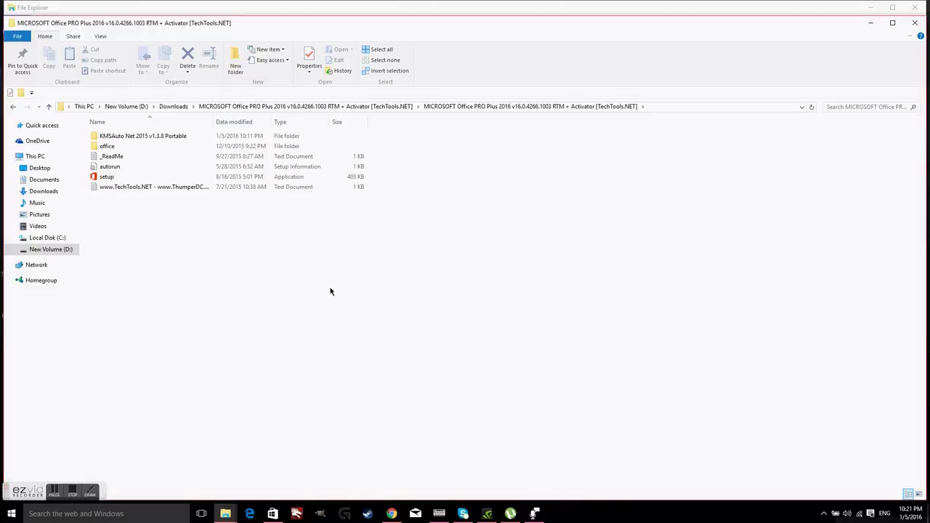
Dismiss the Windows search panel and glance at the available network connections
key("super")
left_click(390, 385)
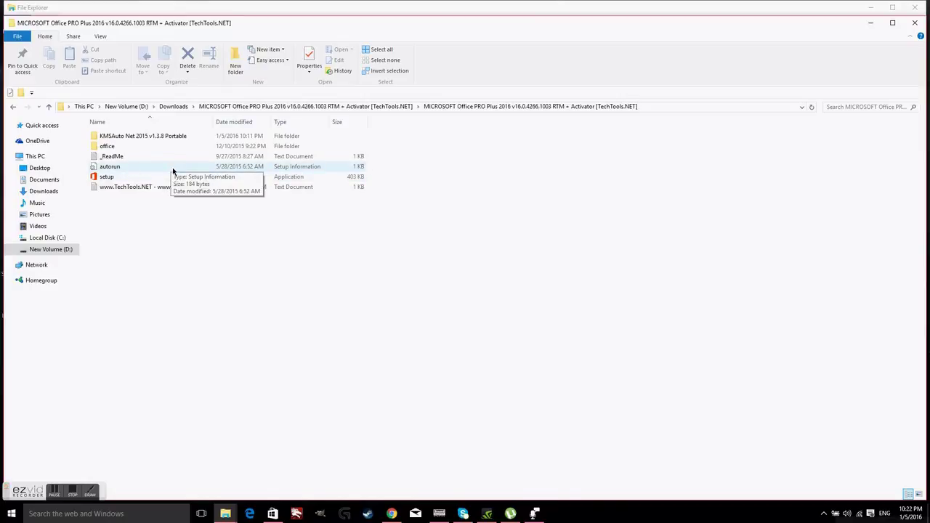
left_click(859, 513)
left_click(613, 425)
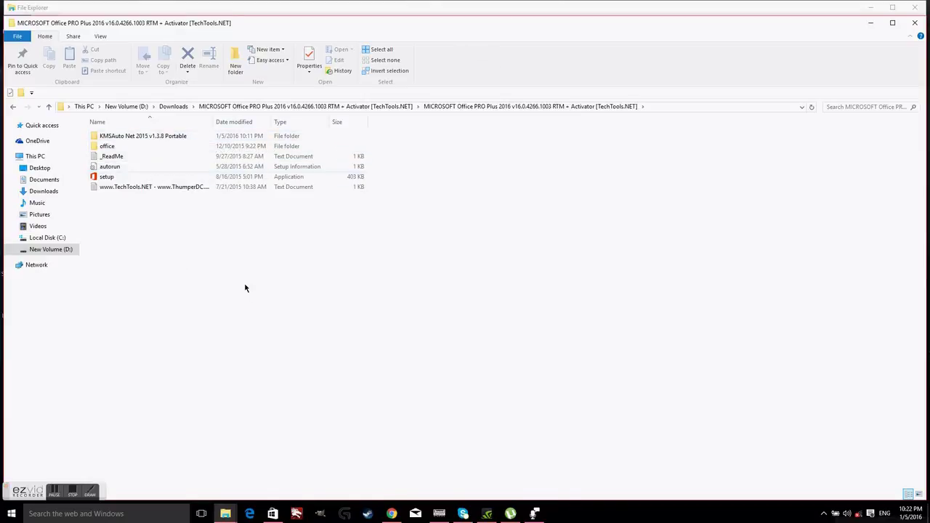
Run KMSAuto Net as administrator from the KMSAuto Net 2015 v1.3.8 Portable folder
double_click(134, 138)
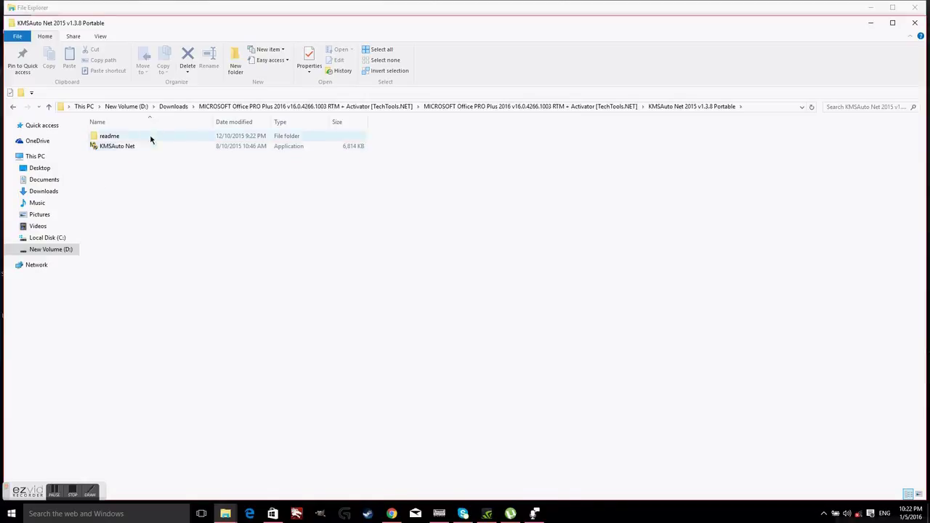
double_click(133, 149)
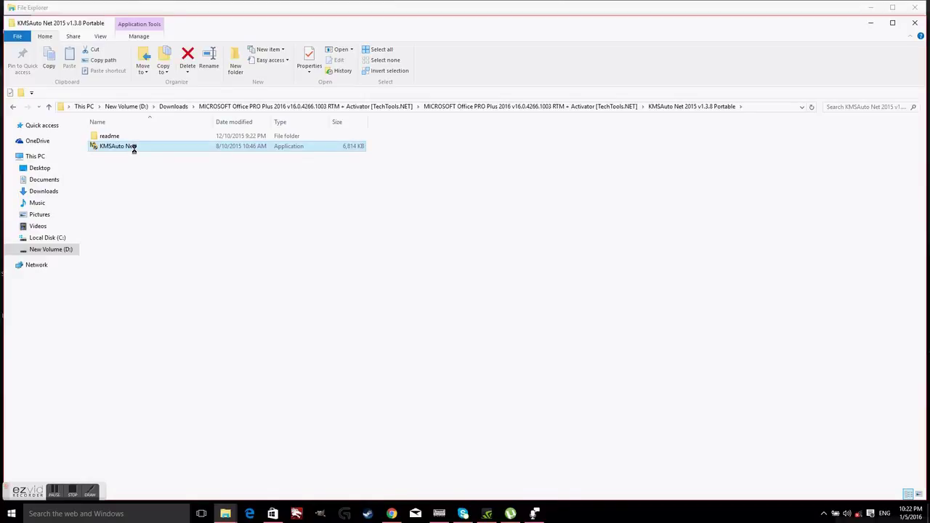
right_click(134, 149)
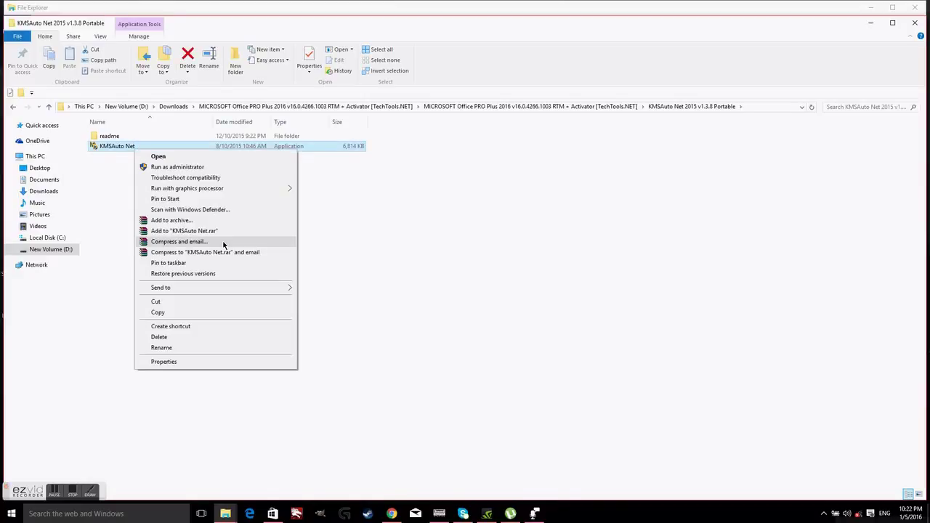
left_click(227, 169)
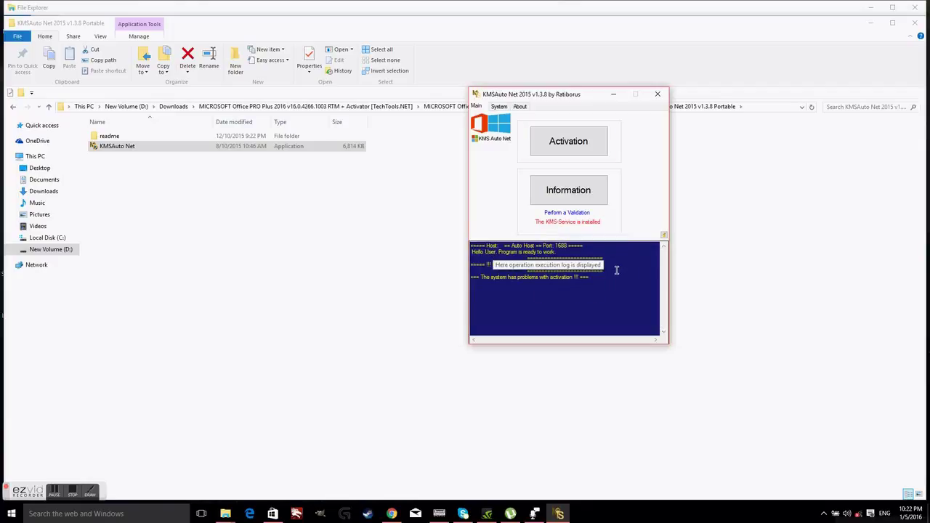
Activate Office in KMSAuto Net and highlight the 'Product successfully activated' log line
left_click(591, 146)
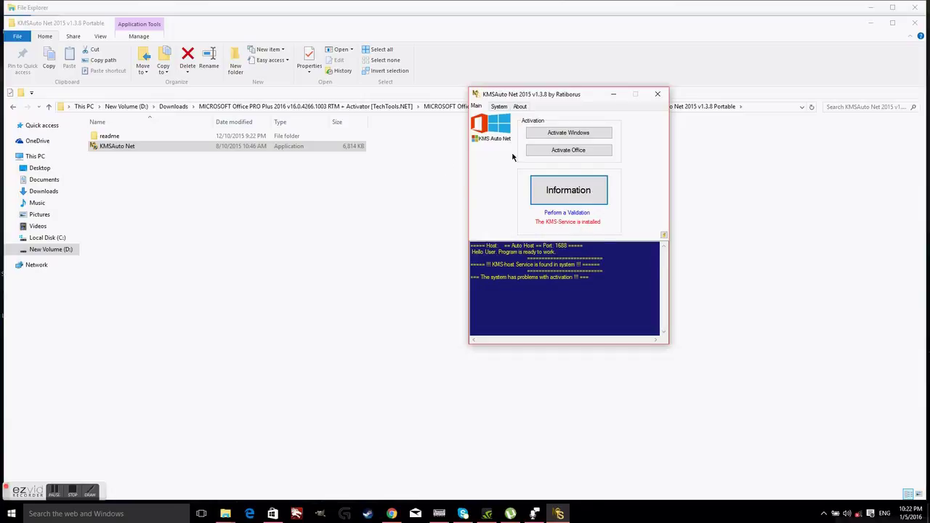
left_click(579, 153)
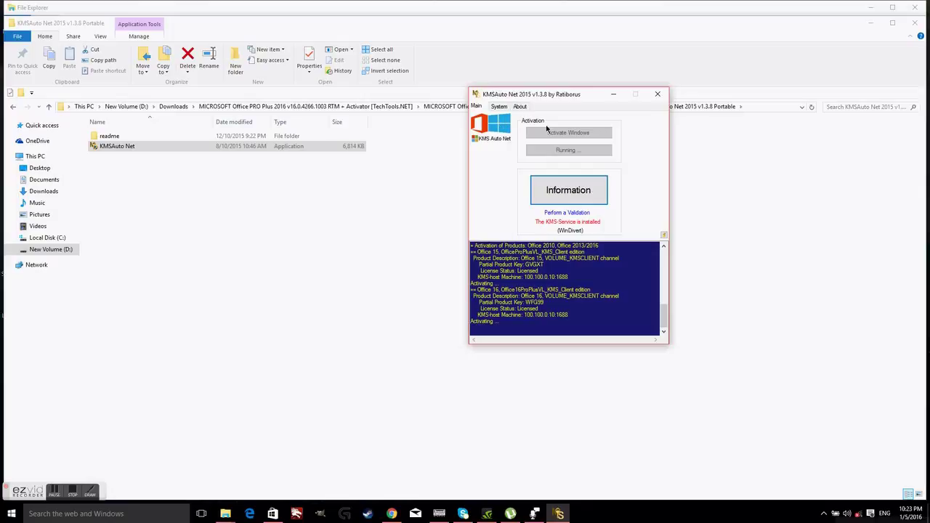
left_click_drag(602, 315, 529, 315)
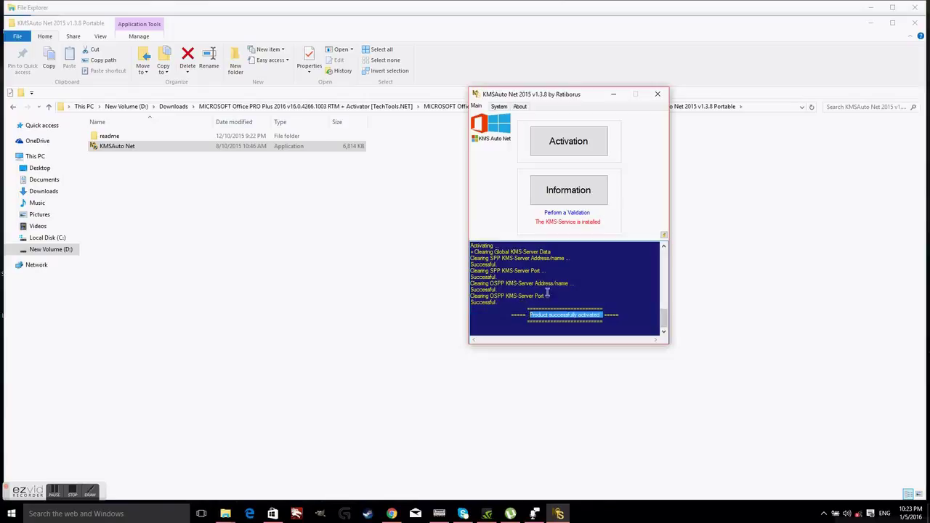
left_click(542, 152)
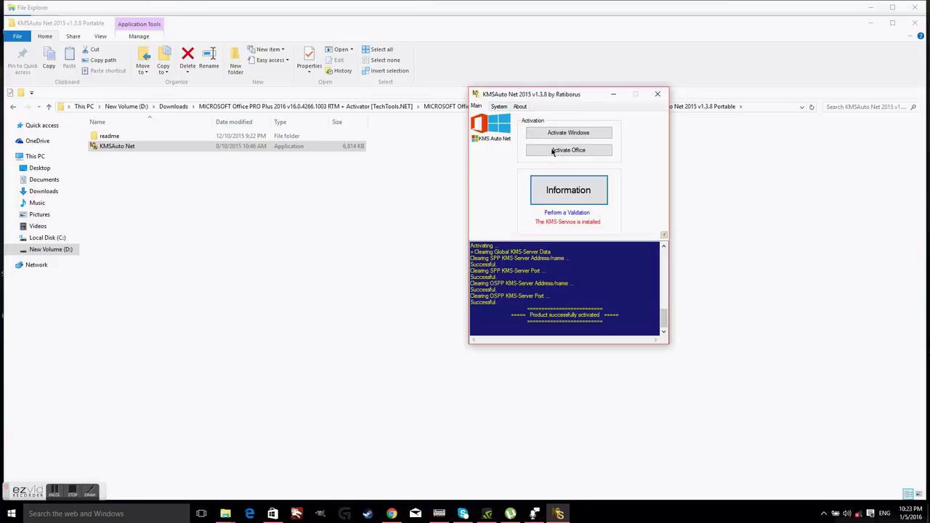